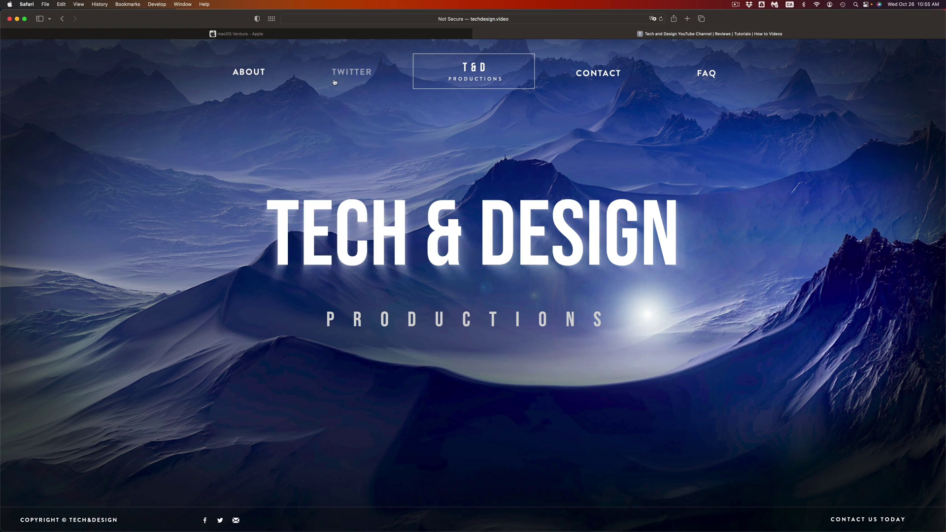
Switch to Apple's macOS Ventura page to reach the Mac compatibility list
left_click(259, 34)
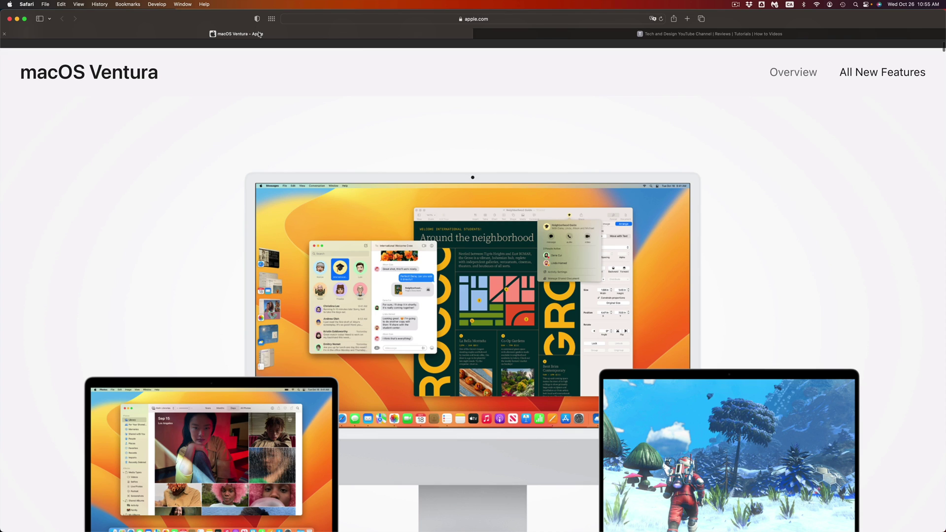
scroll(593, 347, "down", 1)
scroll(593, 347, "down", 5)
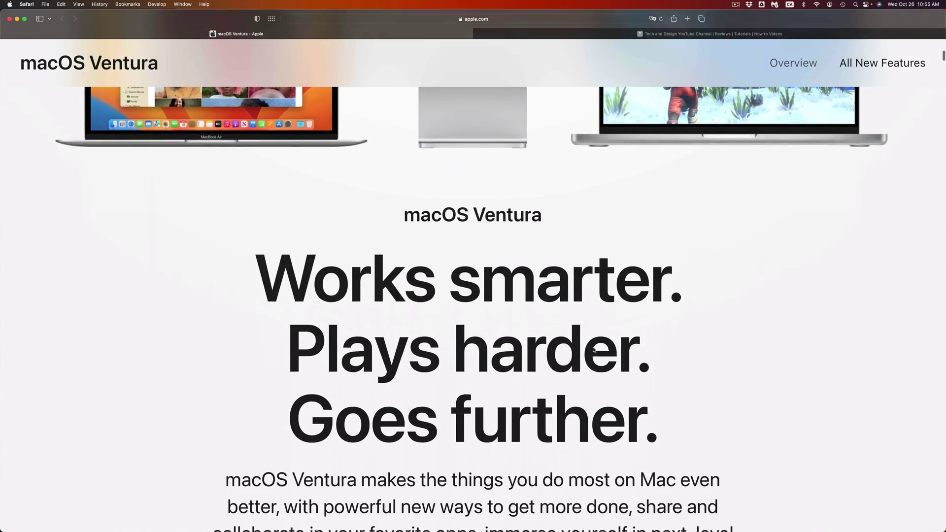
scroll(593, 348, "down", 5)
scroll(593, 346, "down", 5)
scroll(593, 347, "down", 5)
scroll(593, 347, "down", 5)
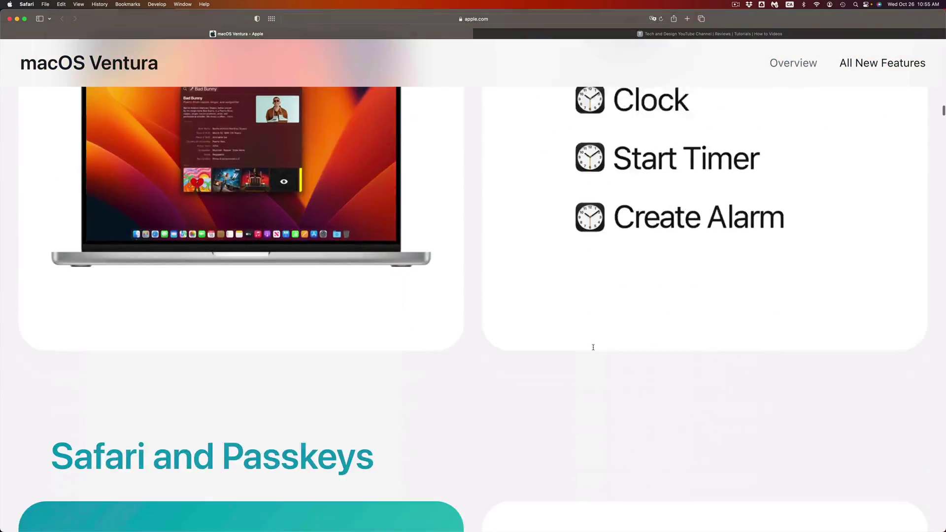
scroll(594, 348, "down", 5)
scroll(593, 347, "down", 5)
scroll(593, 347, "down", 5)
scroll(593, 348, "down", 5)
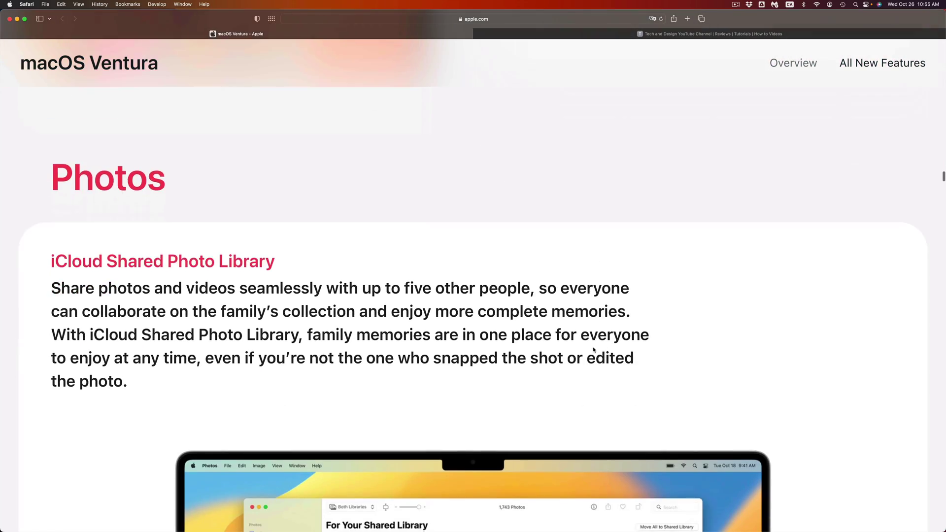
scroll(593, 349, "down", 5)
scroll(593, 350, "down", 5)
scroll(594, 349, "down", 5)
scroll(593, 350, "down", 5)
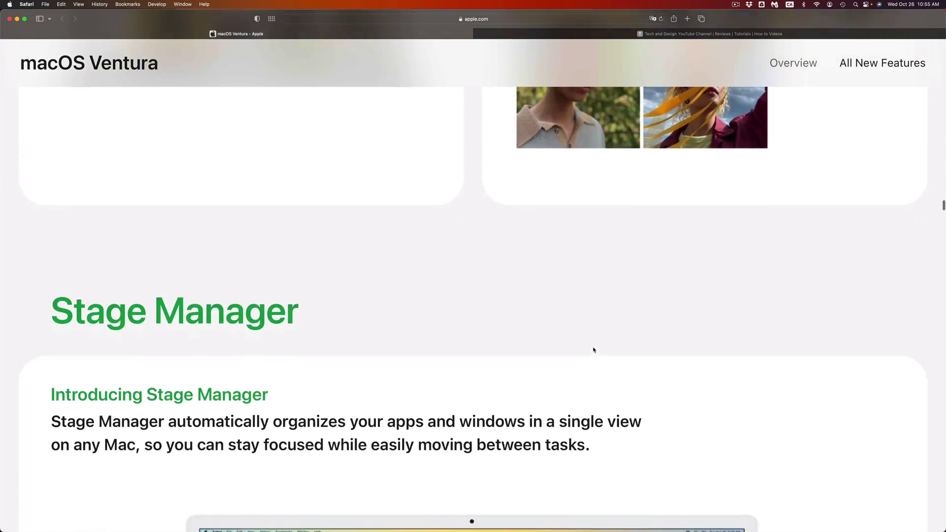
scroll(593, 350, "down", 5)
scroll(593, 350, "down", 5)
scroll(593, 350, "down", 5)
scroll(593, 350, "down", 5)
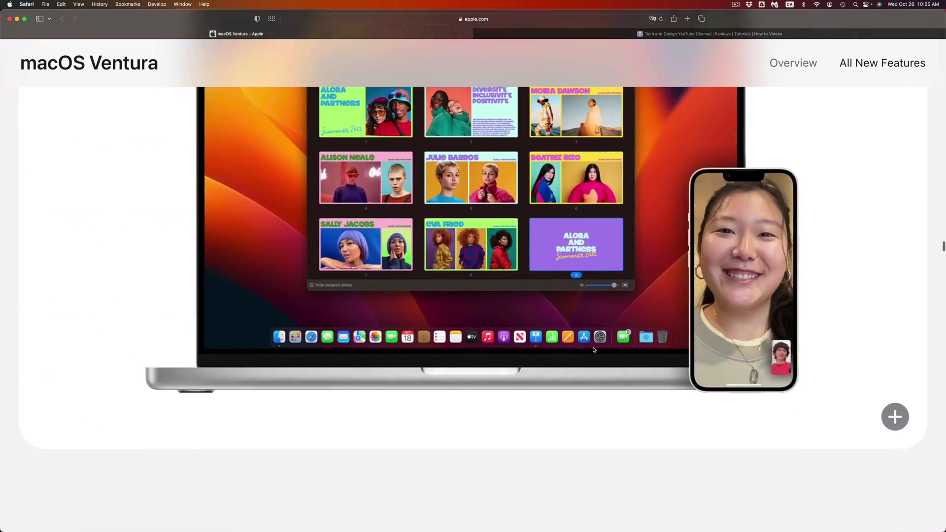
scroll(594, 350, "down", 5)
scroll(593, 349, "down", 5)
scroll(593, 349, "down", 5)
scroll(593, 350, "down", 5)
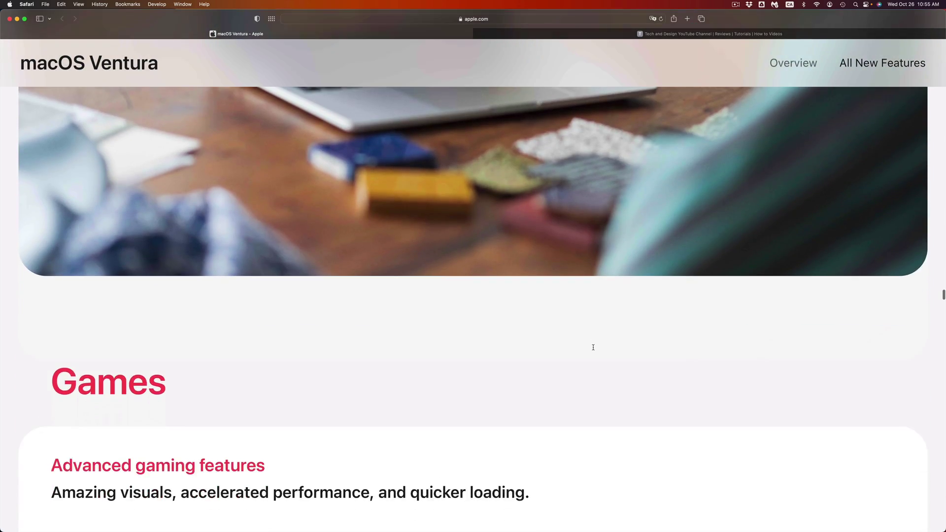
scroll(593, 350, "down", 5)
scroll(593, 350, "down", 5)
scroll(593, 349, "down", 5)
scroll(593, 350, "down", 5)
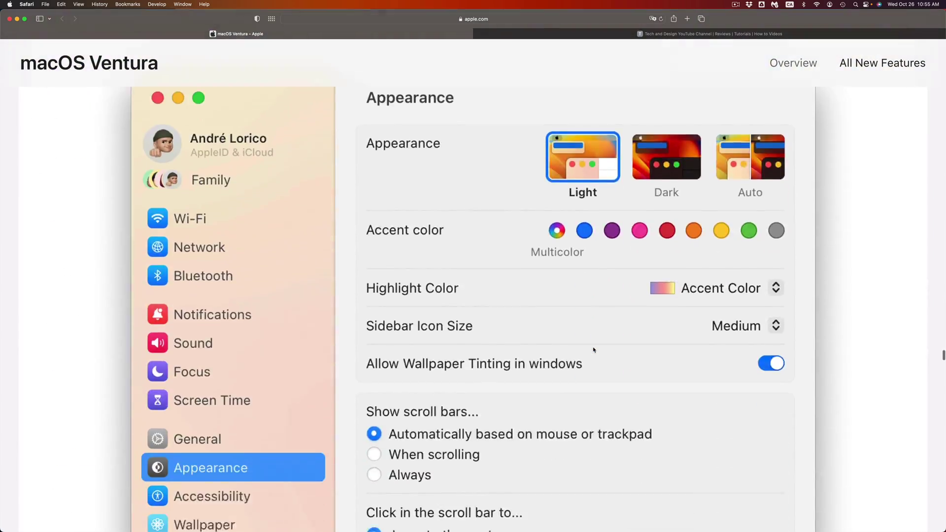
scroll(593, 349, "down", 5)
scroll(593, 349, "down", 5)
scroll(593, 350, "down", 1)
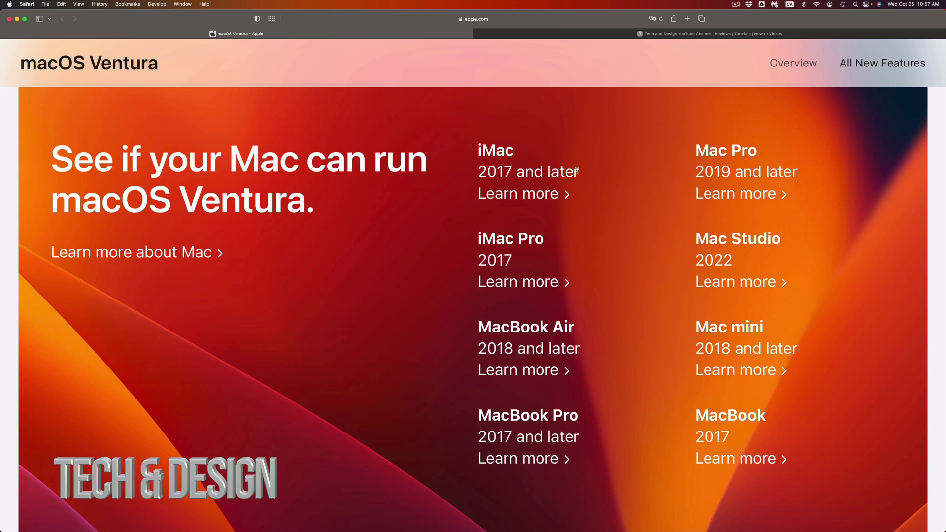
scroll(433, 268, "down", 1)
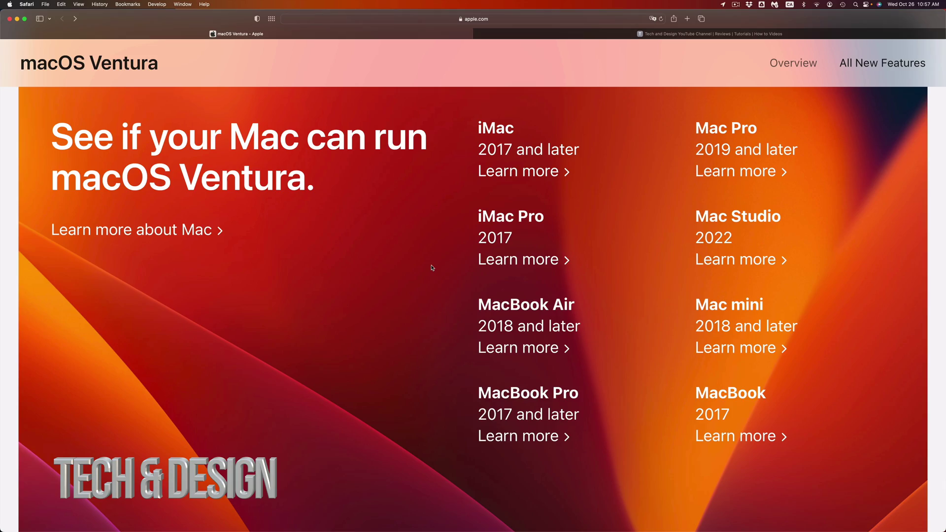
scroll(432, 267, "down", 1)
scroll(432, 268, "down", 5)
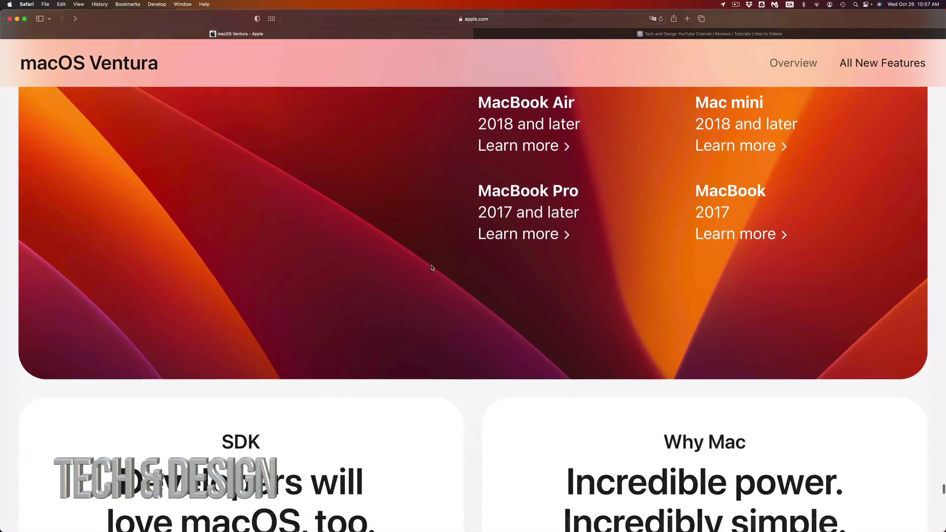
scroll(432, 268, "down", 2)
scroll(432, 268, "down", 5)
scroll(432, 268, "down", 3)
scroll(432, 267, "down", 5)
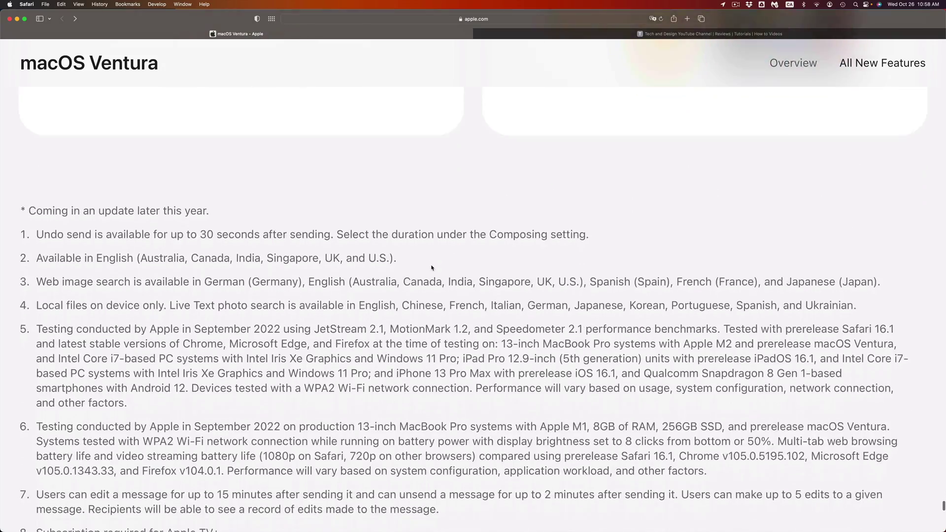
scroll(432, 268, "down", 10)
scroll(432, 267, "down", 4)
scroll(433, 269, "down", 3)
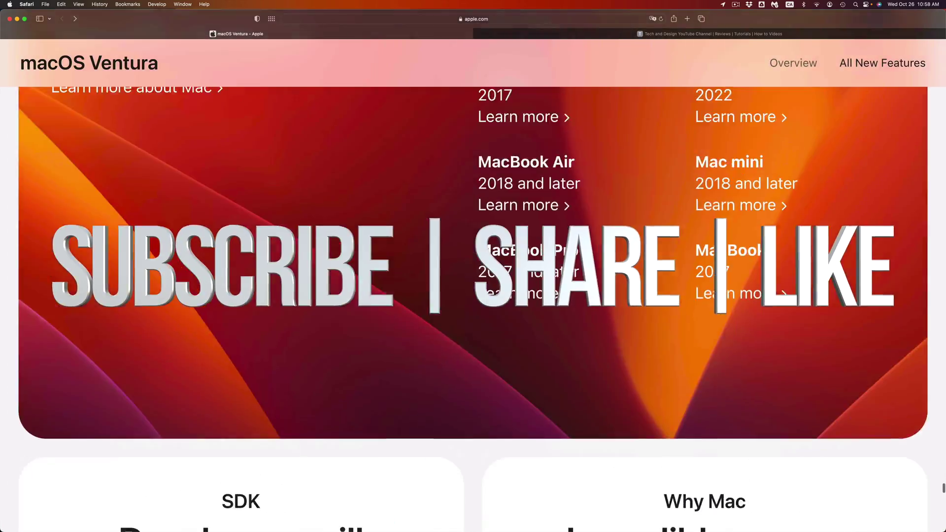